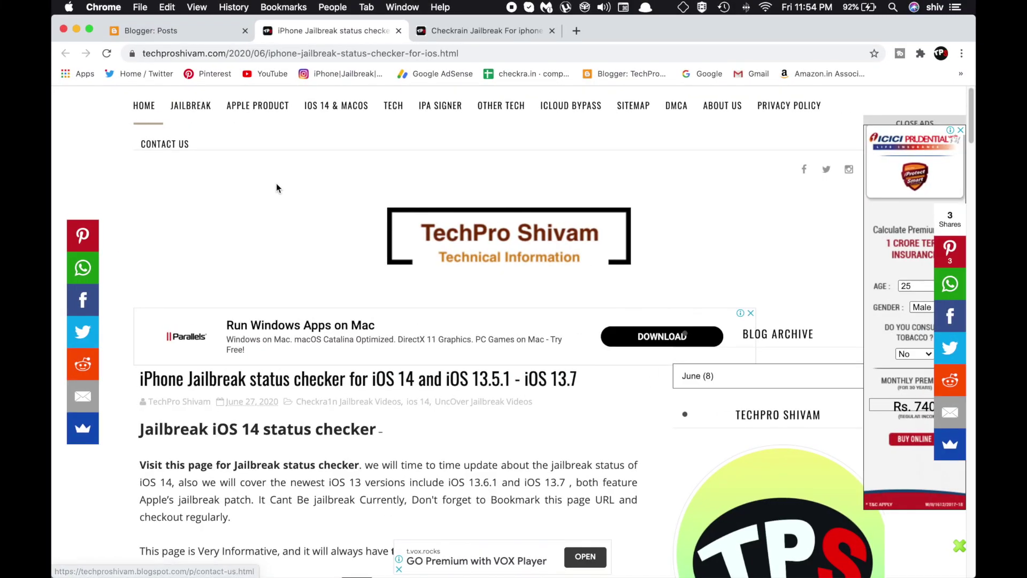
# - Scroll the status checker post to its 'Check Jailbreak iOS 14 info' section, then switch to the Checkra1n article tab
pyautogui.scroll(-2, 339, 219)
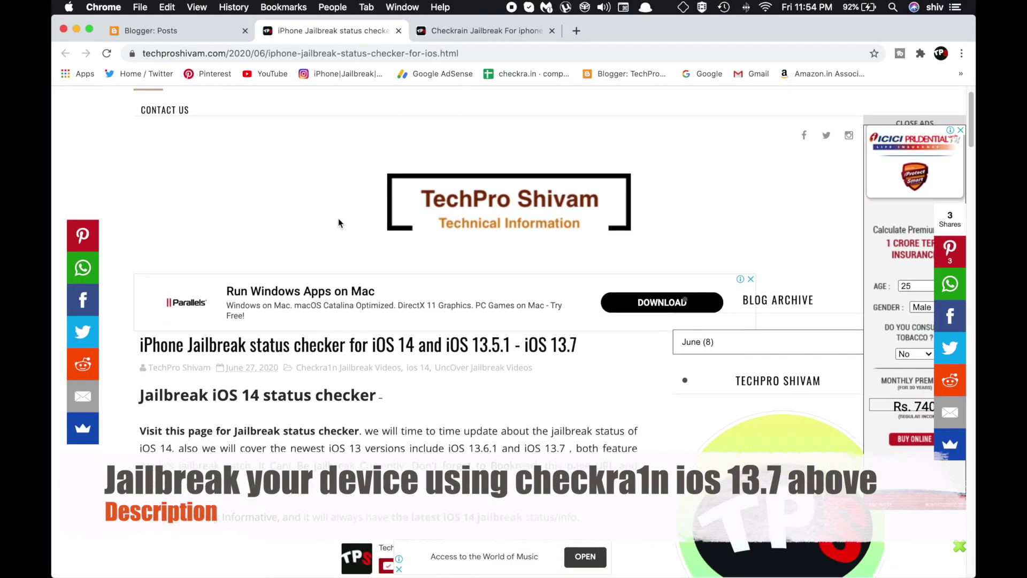
pyautogui.scroll(-5, 338, 219)
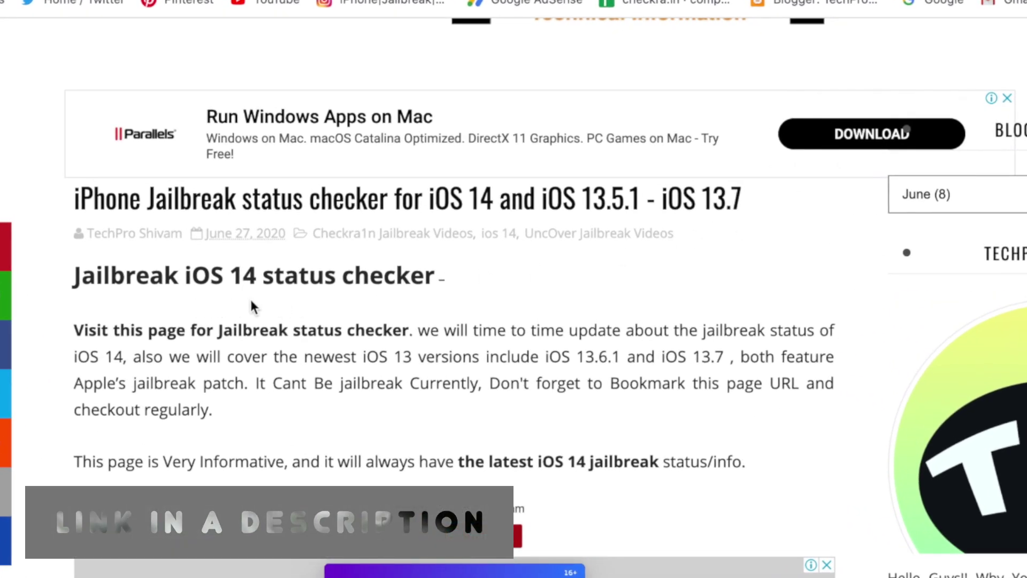
pyautogui.scroll(-2, 360, 306)
pyautogui.scroll(-3, 360, 301)
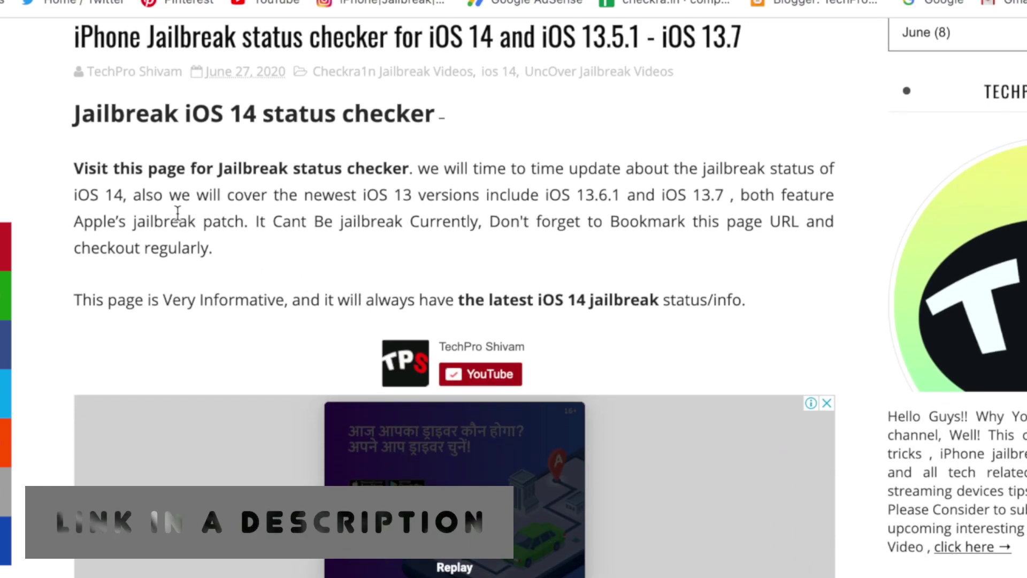
pyautogui.scroll(-5, 364, 258)
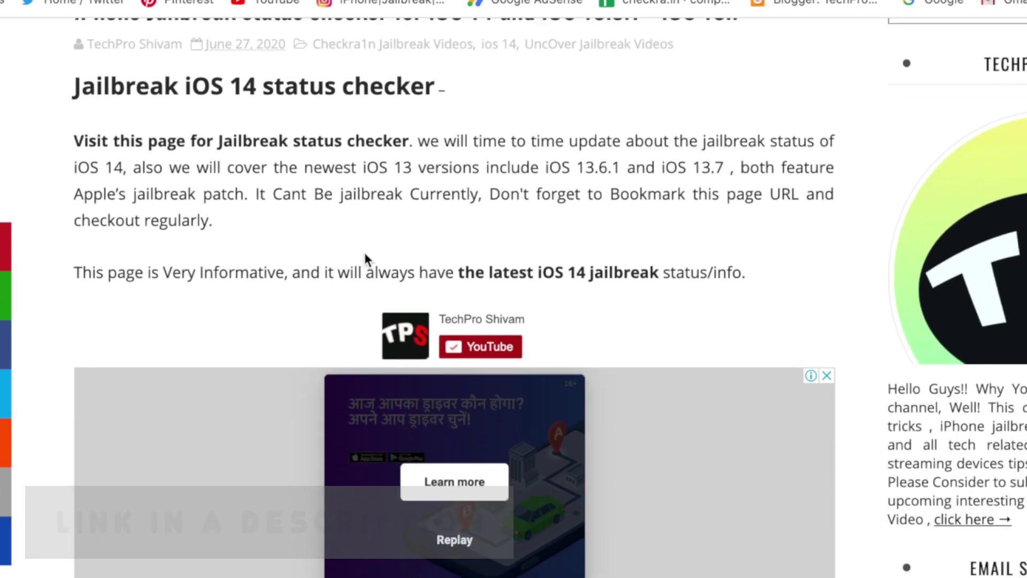
pyautogui.scroll(-10, 364, 252)
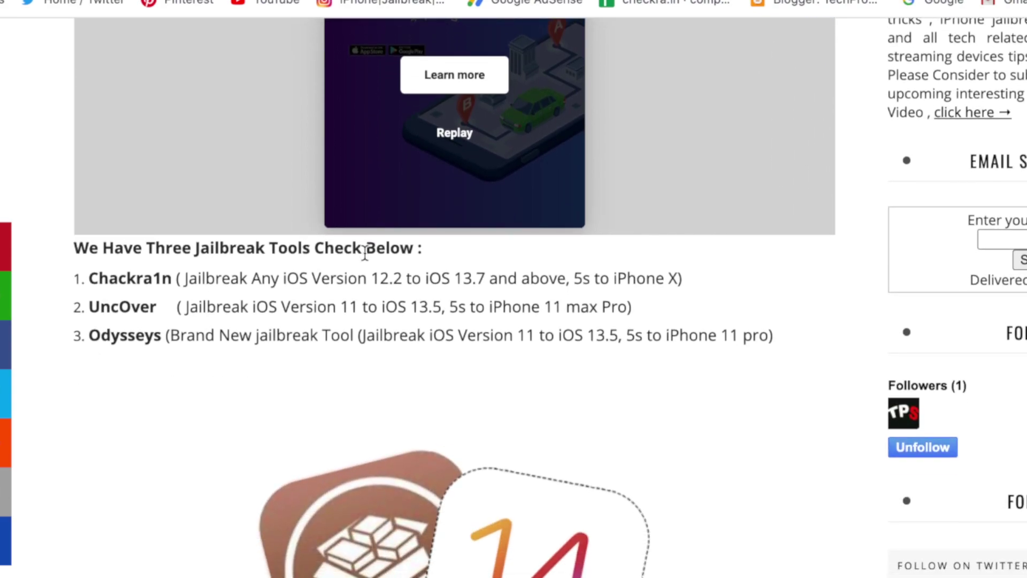
pyautogui.scroll(-12, 364, 252)
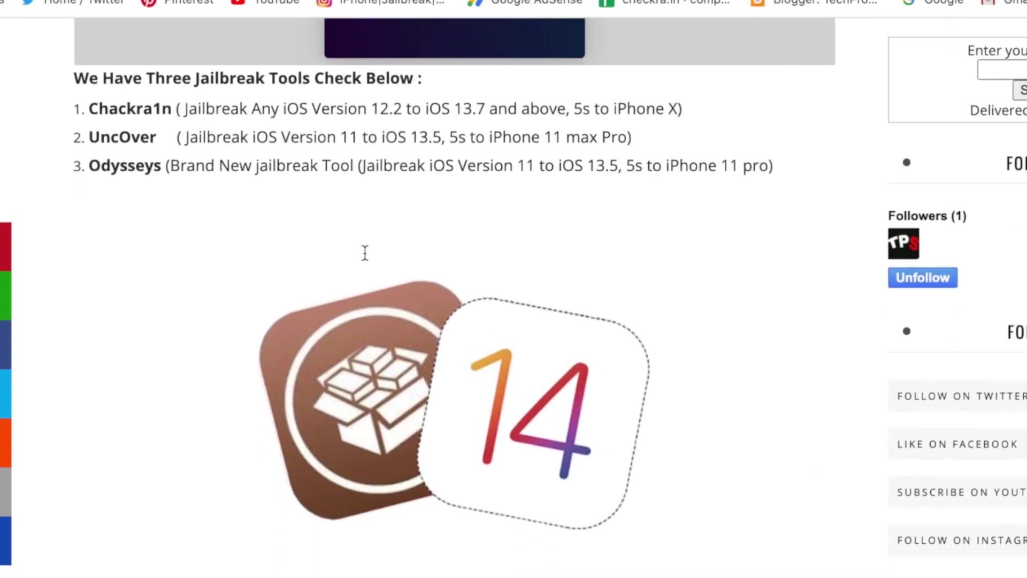
pyautogui.scroll(-5, 367, 261)
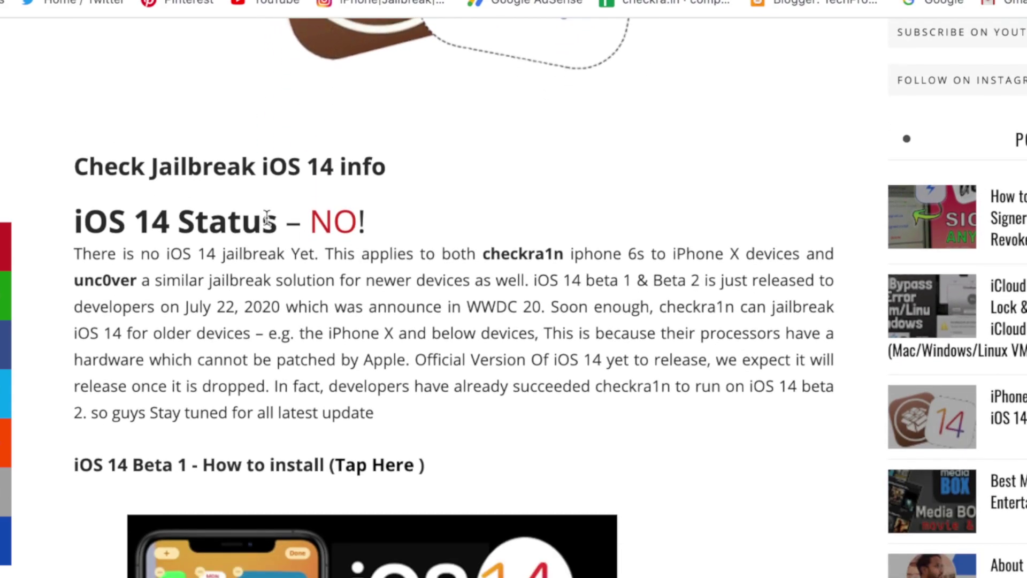
pyautogui.scroll(-4, 371, 227)
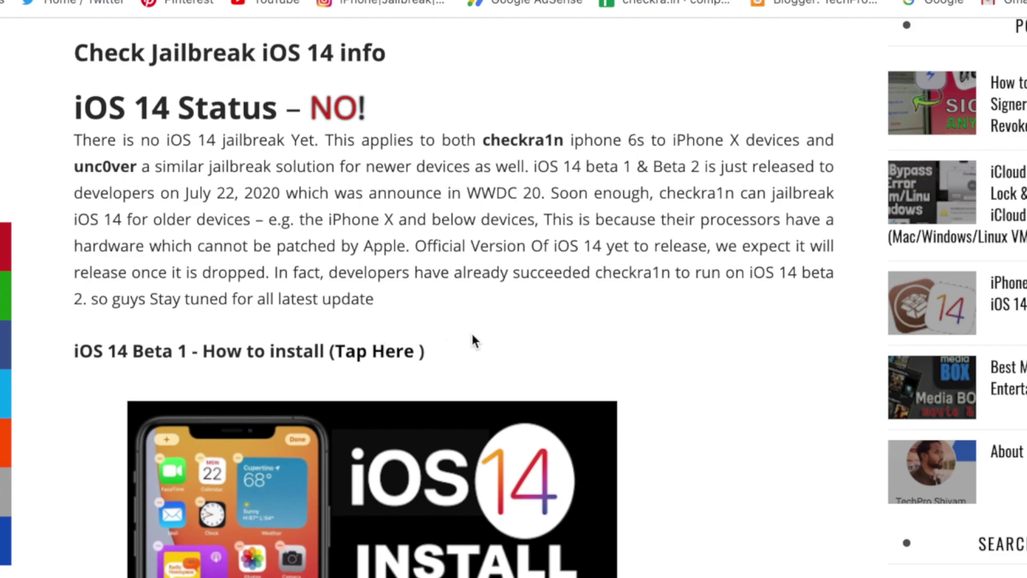
pyautogui.scroll(1, 473, 337)
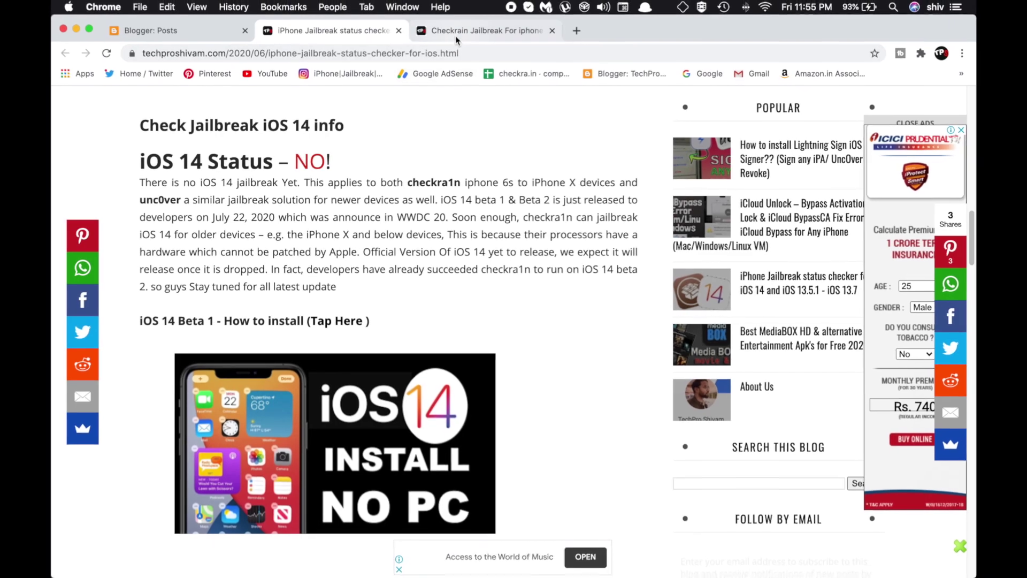
pyautogui.click(456, 30)
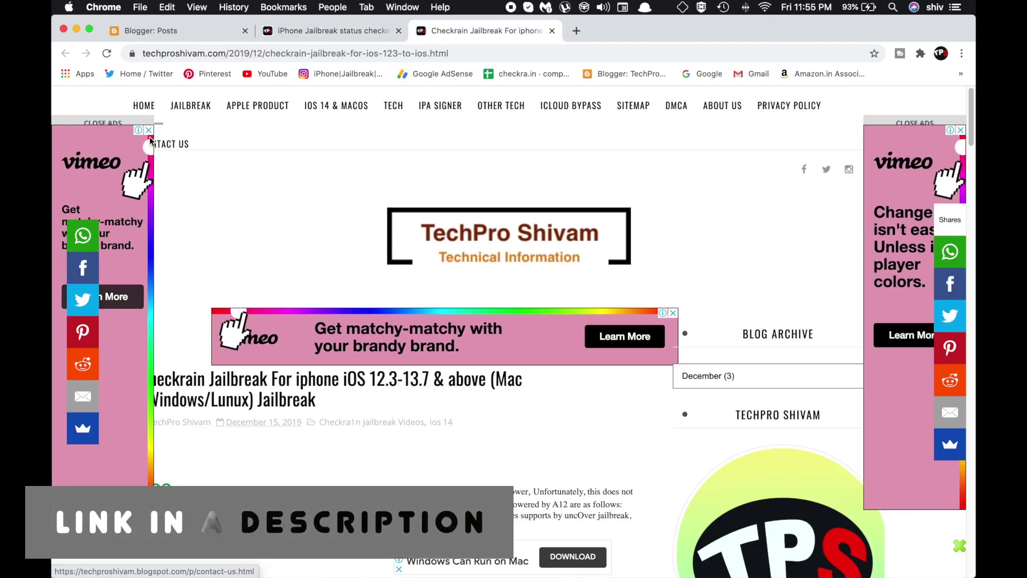
# - Close the left-side ad on the Checkra1n jailbreak article
pyautogui.click(151, 133)
pyautogui.click(115, 122)
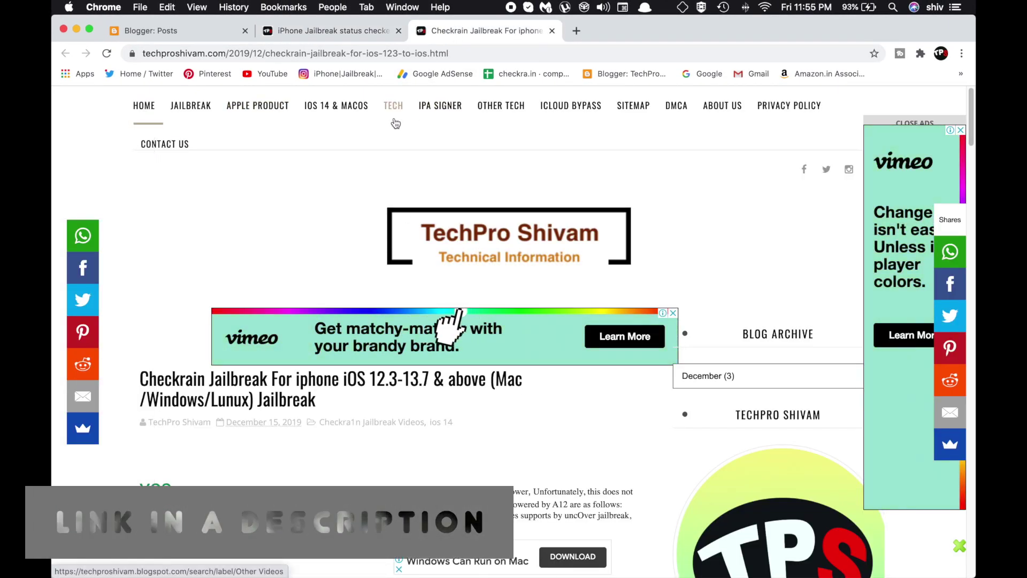
pyautogui.click(363, 31)
pyautogui.click(444, 31)
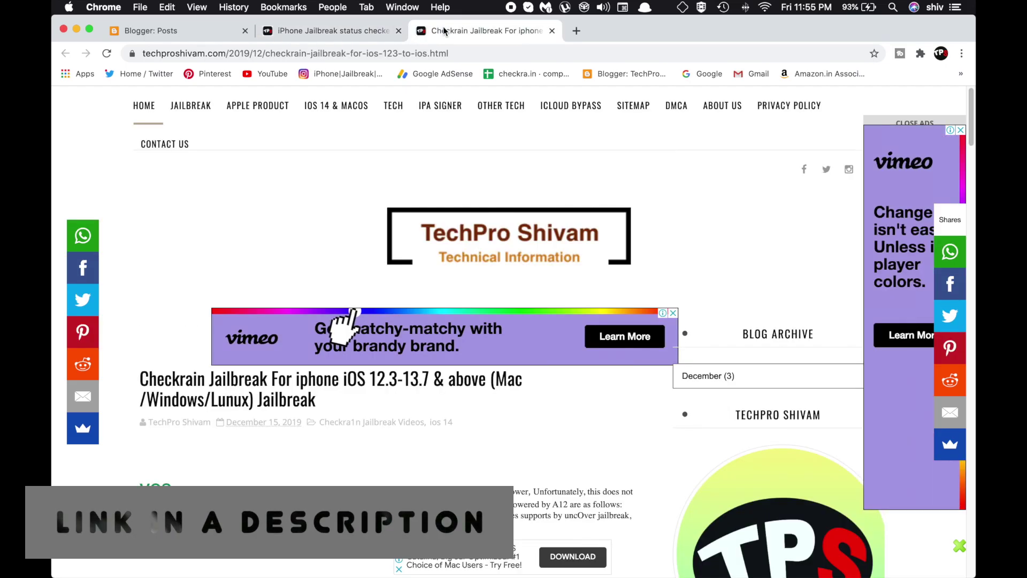
# - Scroll the article down to the Compatibility and Unsupported device lists
pyautogui.scroll(-3, 423, 131)
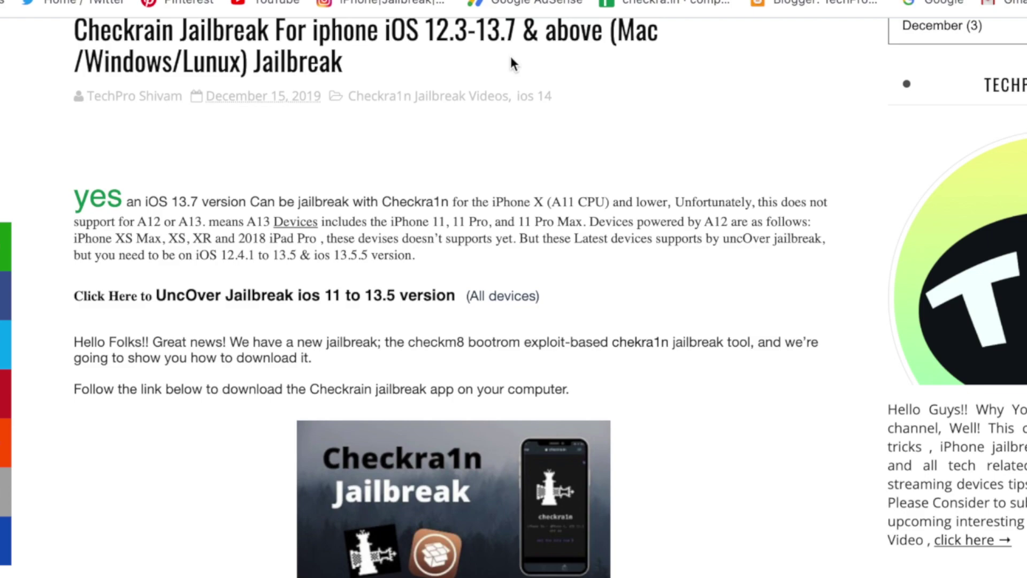
pyautogui.scroll(-2, 213, 191)
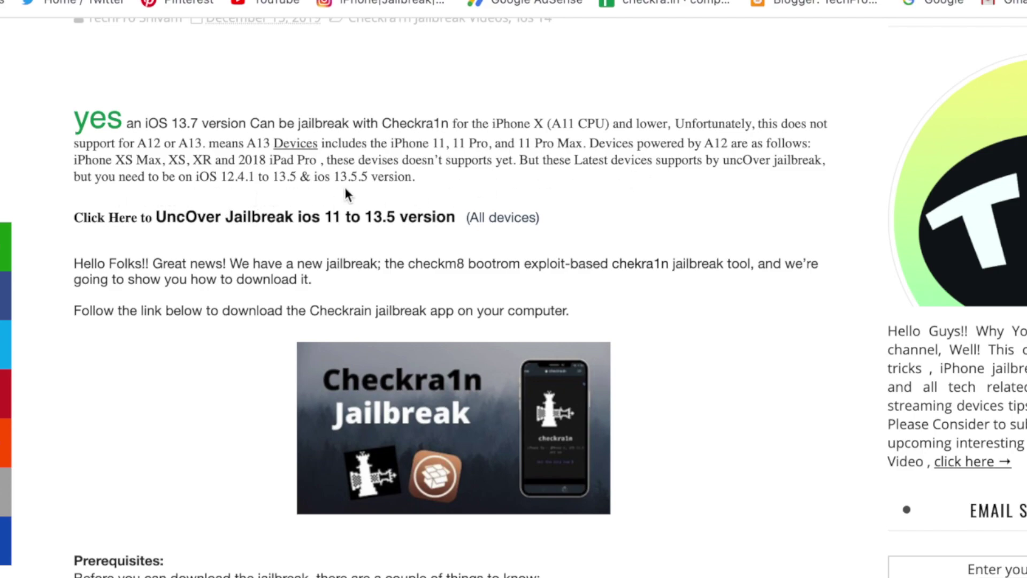
pyautogui.scroll(-2, 409, 193)
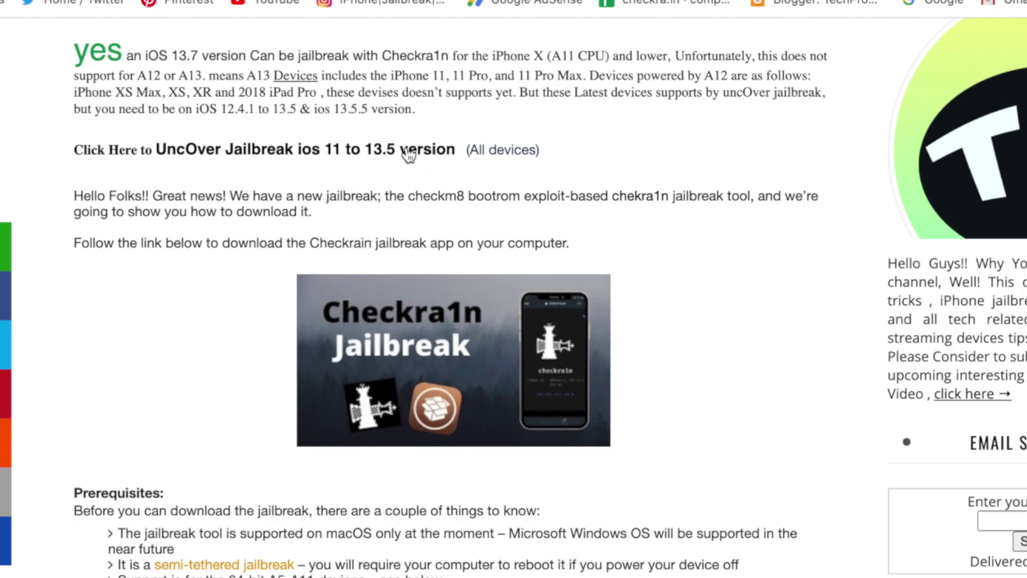
pyautogui.scroll(-1, 522, 150)
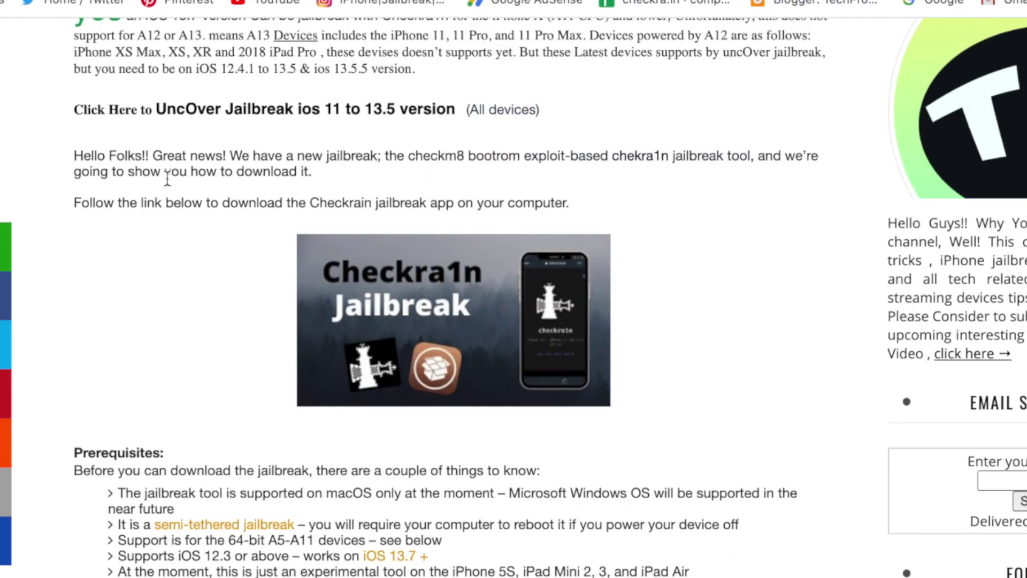
pyautogui.scroll(-10, 315, 203)
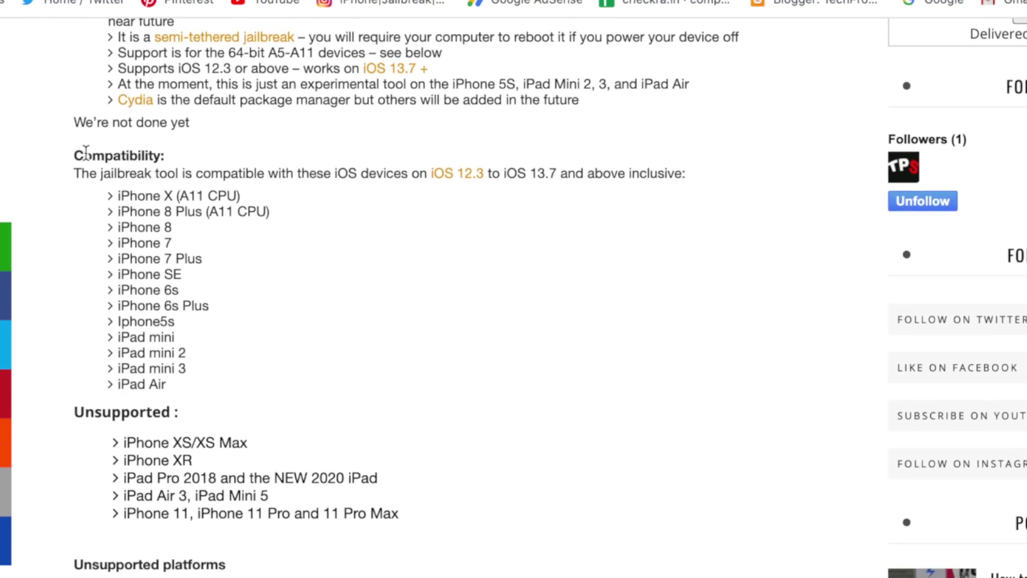
pyautogui.moveTo(75, 154); pyautogui.dragTo(158, 156)
pyautogui.click(293, 222)
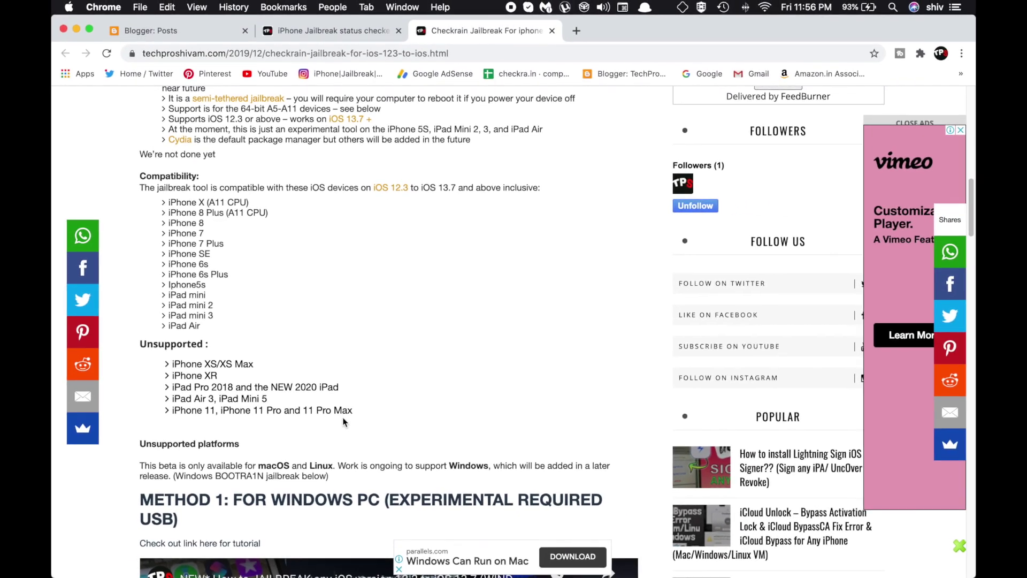
# - Scroll to 'Method 3: For Mac OS' and open its Checkra1n link in a new tab
pyautogui.scroll(-3, 383, 491)
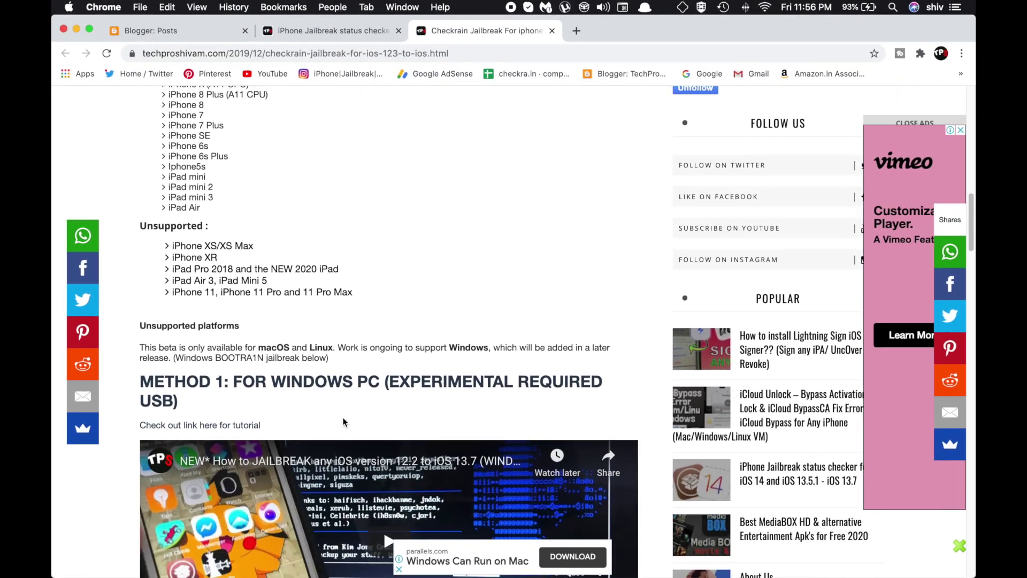
pyautogui.scroll(-4, 343, 422)
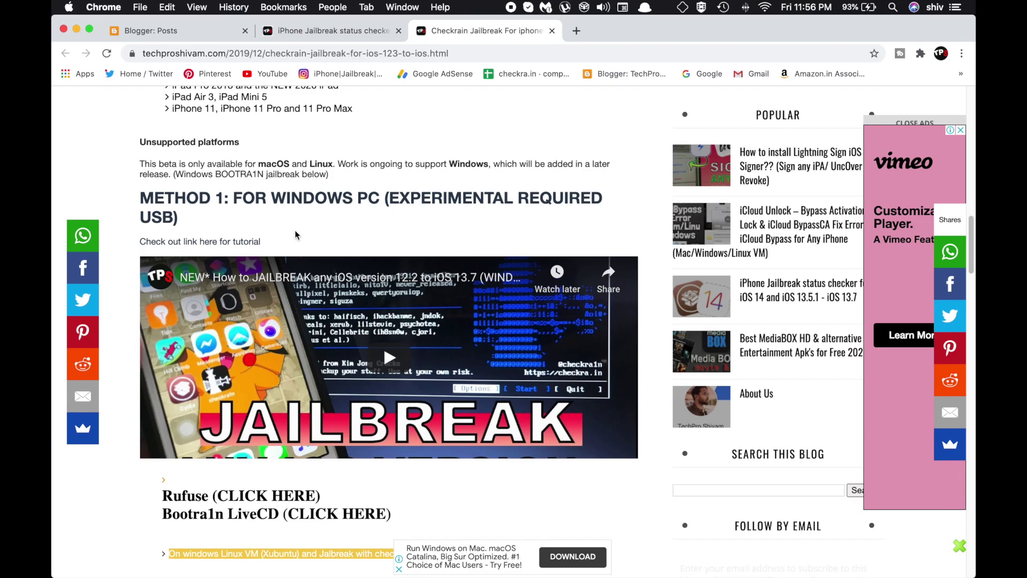
pyautogui.scroll(-2, 297, 232)
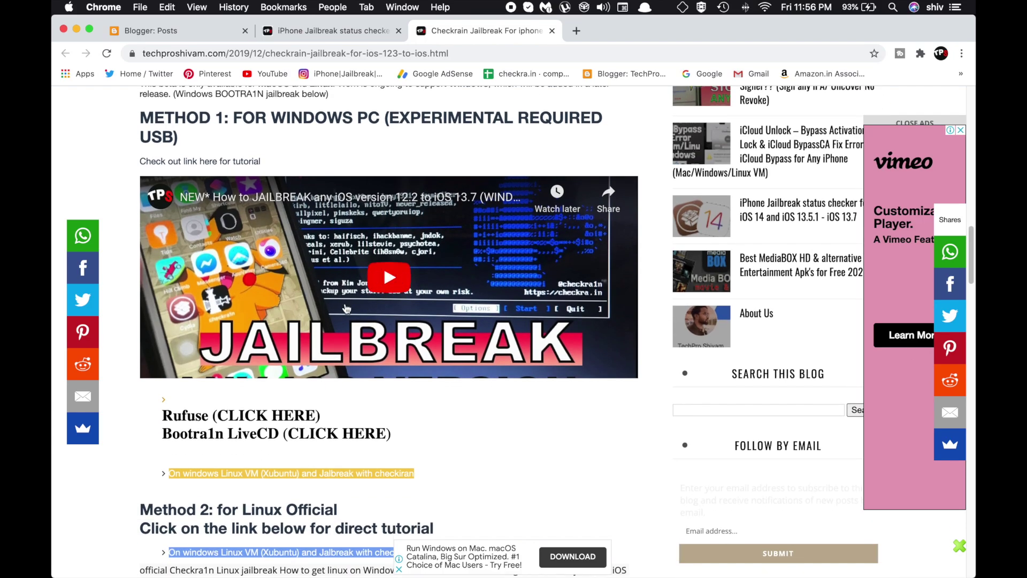
pyautogui.scroll(-3, 247, 442)
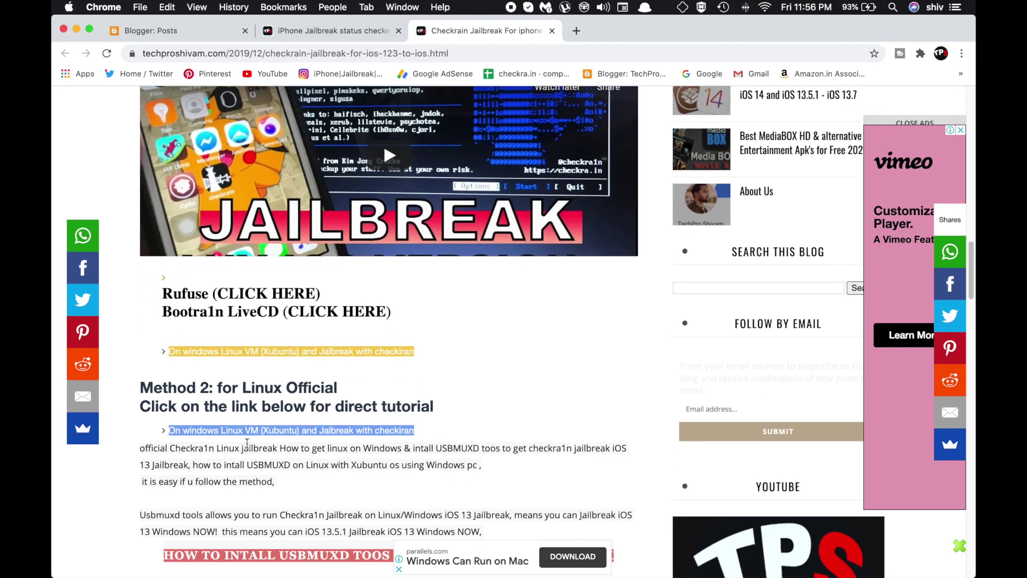
pyautogui.scroll(-8, 247, 442)
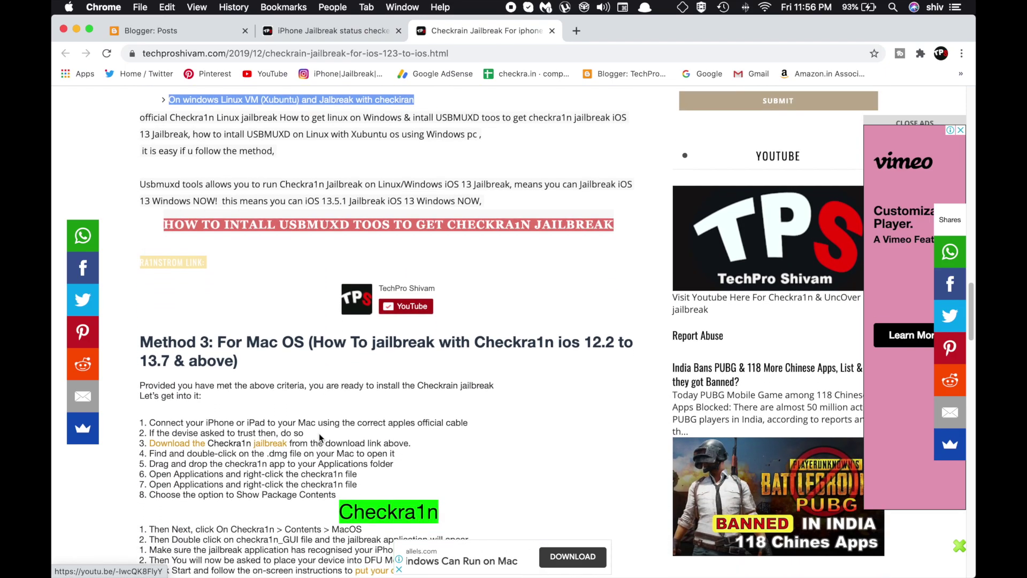
pyautogui.scroll(-3, 321, 437)
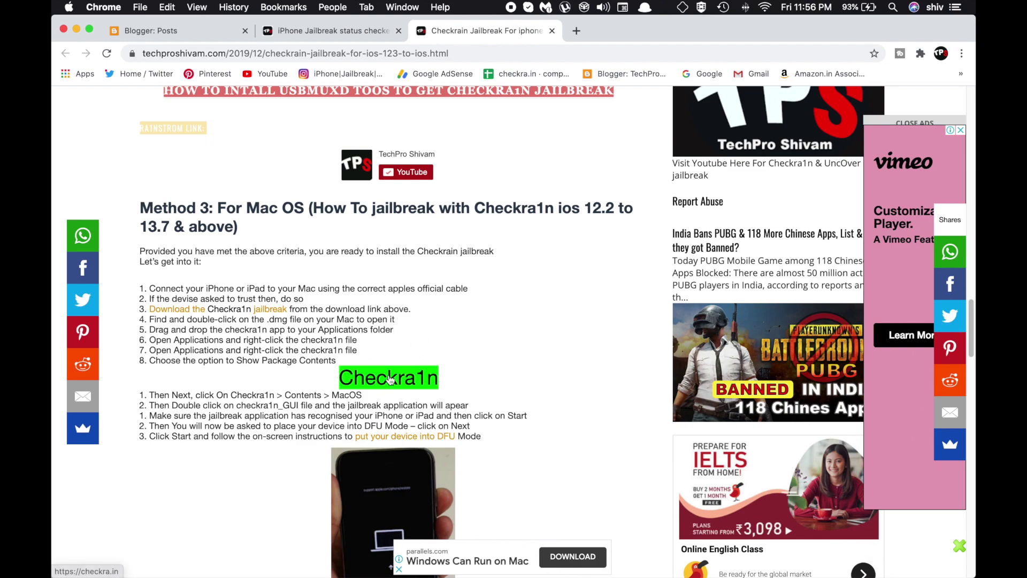
pyautogui.click(390, 379)
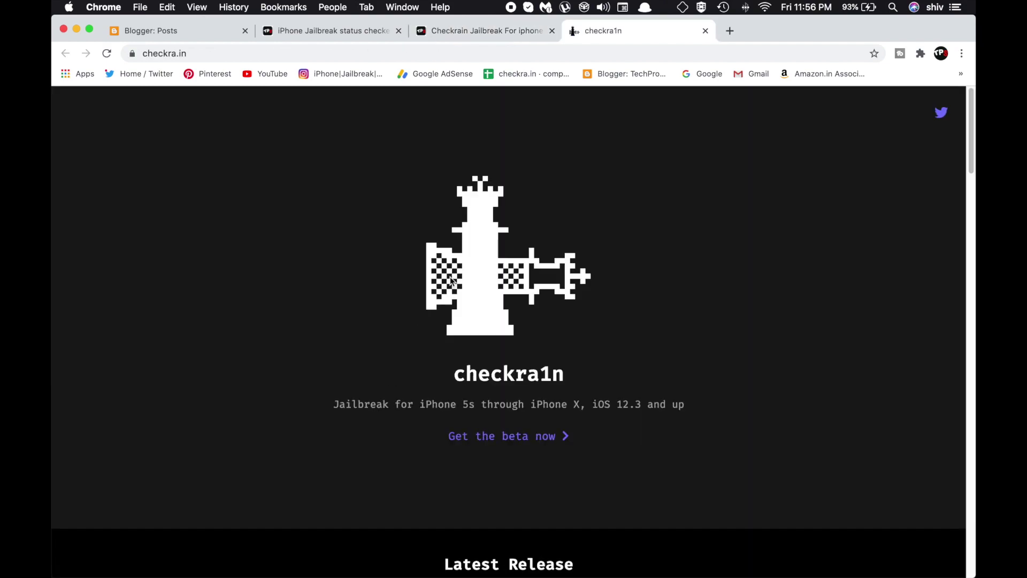
# - On checkra.in, go to the latest 0.10.2 beta release and download it for macOS
pyautogui.scroll(-3, 451, 277)
pyautogui.click(510, 347)
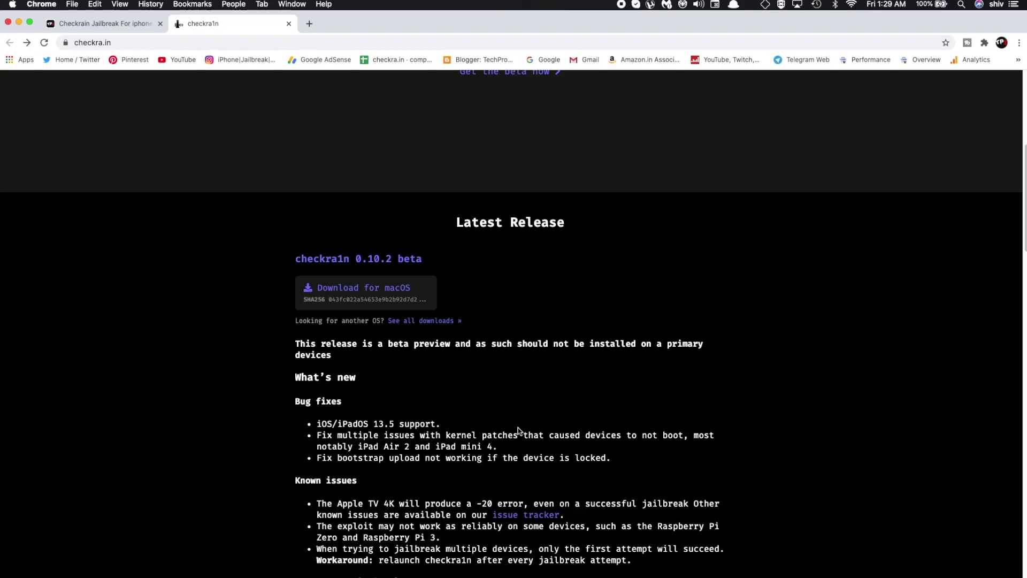
pyautogui.click(458, 303)
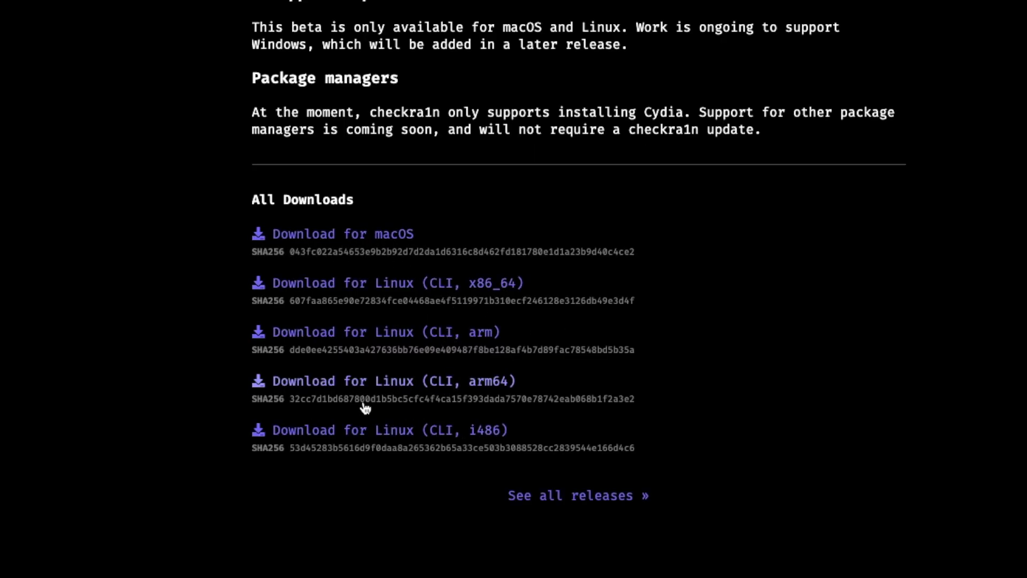
pyautogui.scroll(15, 594, 440)
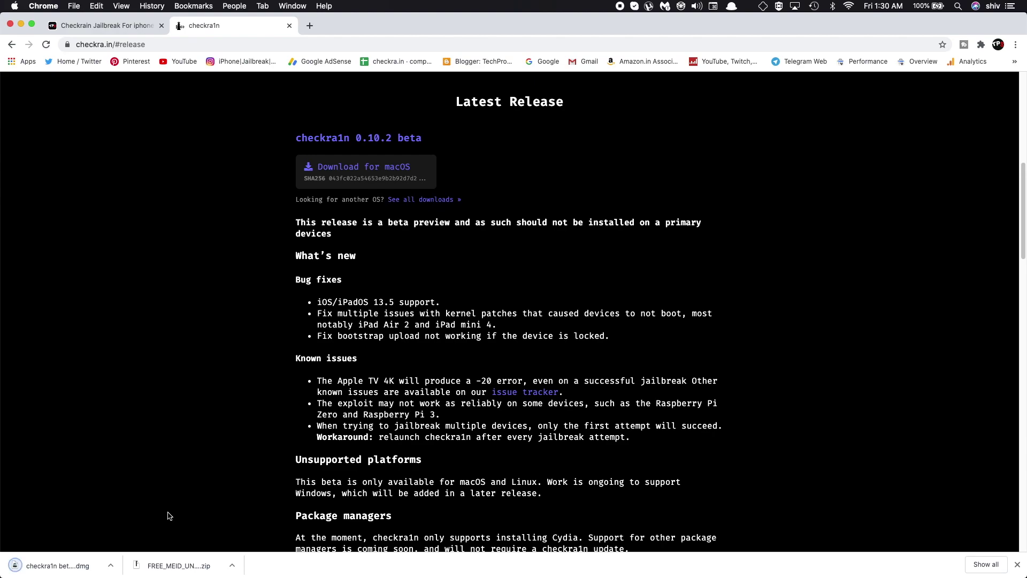
# - Install checkra1n from the downloaded .dmg into Applications, replacing the old copy, and dismiss the unverified-developer alert
pyautogui.click(57, 566)
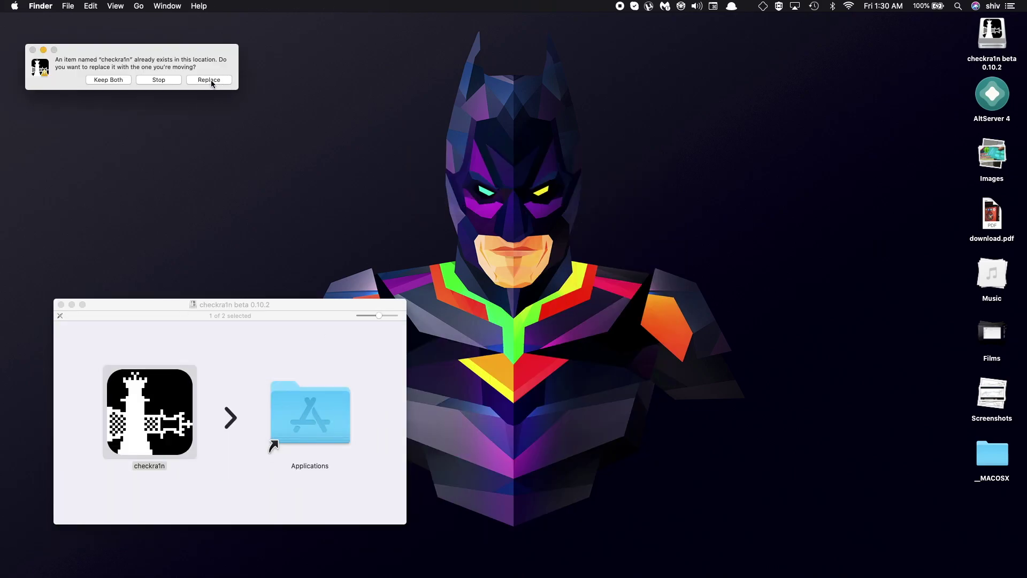
pyautogui.click(211, 81)
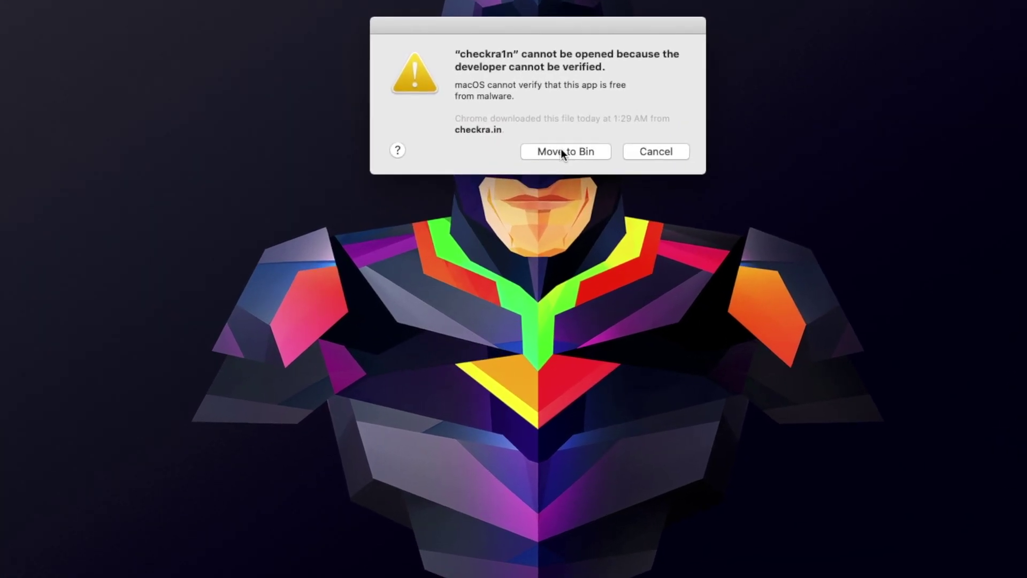
pyautogui.click(656, 152)
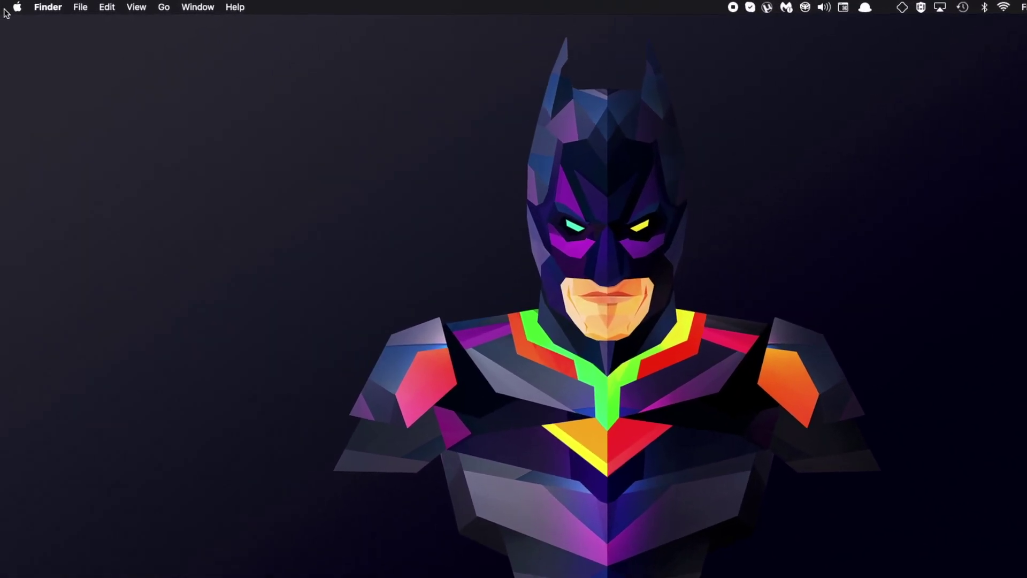
pyautogui.click(17, 7)
# - Allow checkra1n with Open Anyway under Security & Privacy > General, then close the window
pyautogui.click(61, 42)
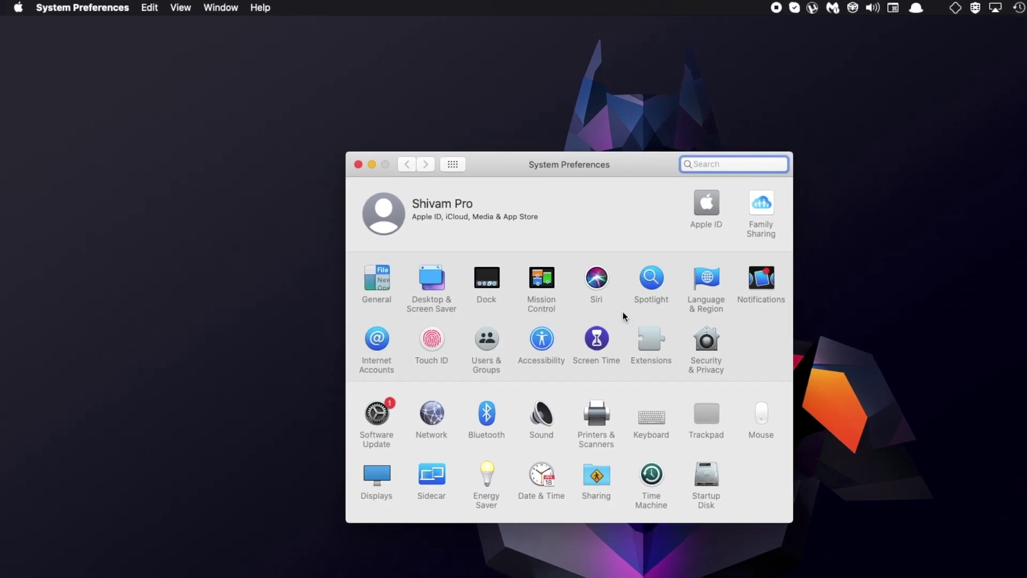
pyautogui.click(700, 351)
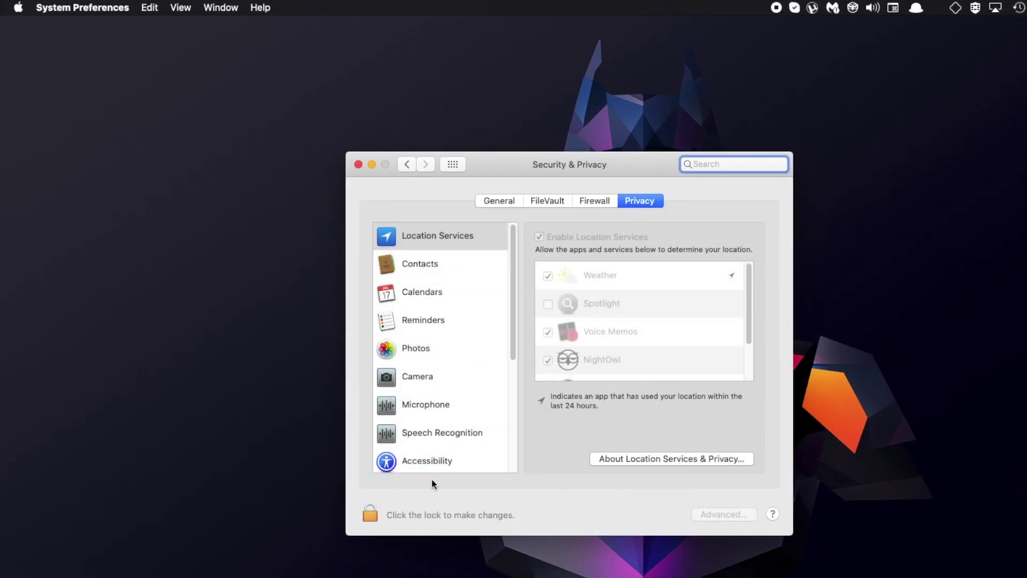
pyautogui.click(500, 201)
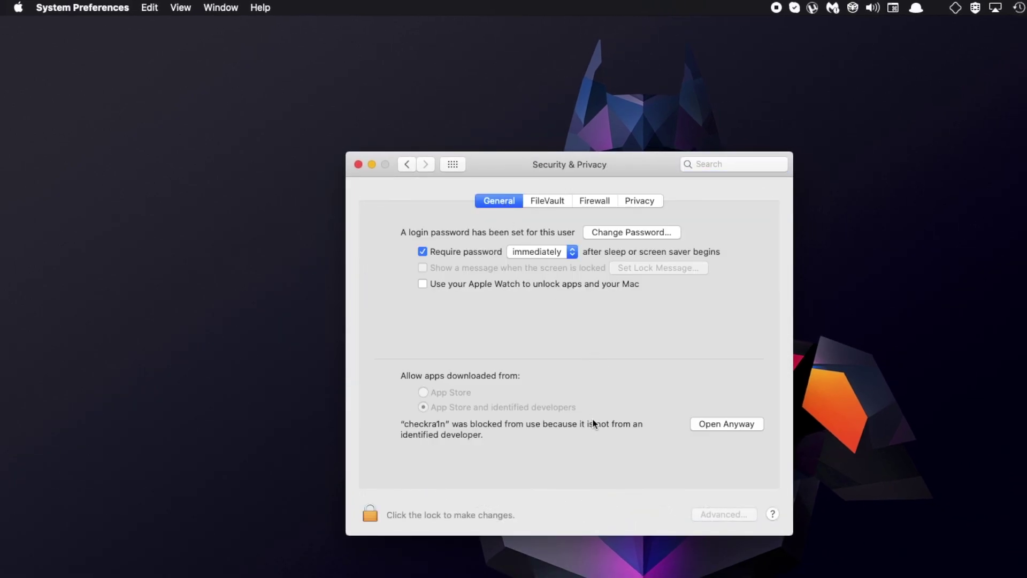
pyautogui.click(730, 428)
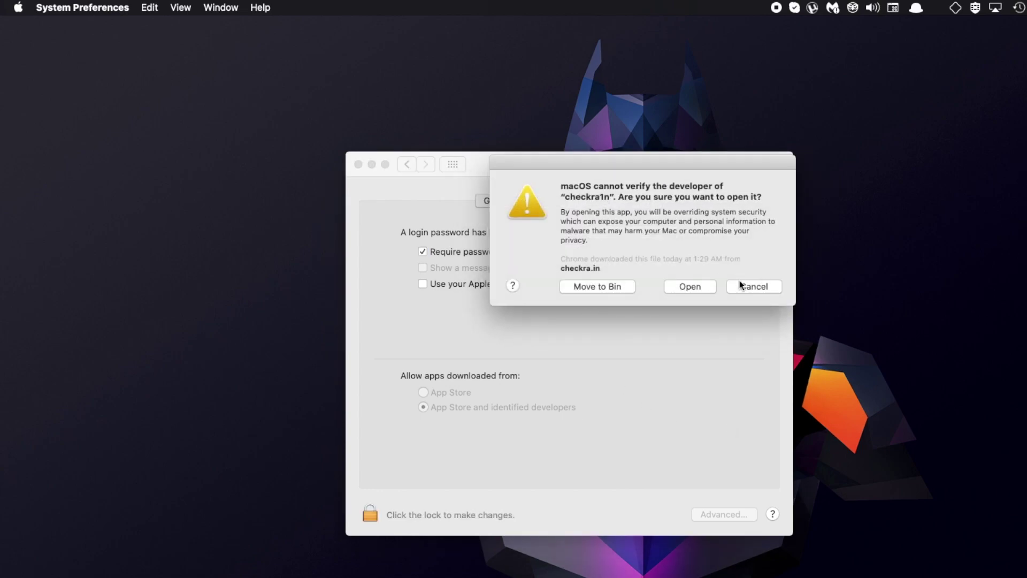
pyautogui.click(690, 288)
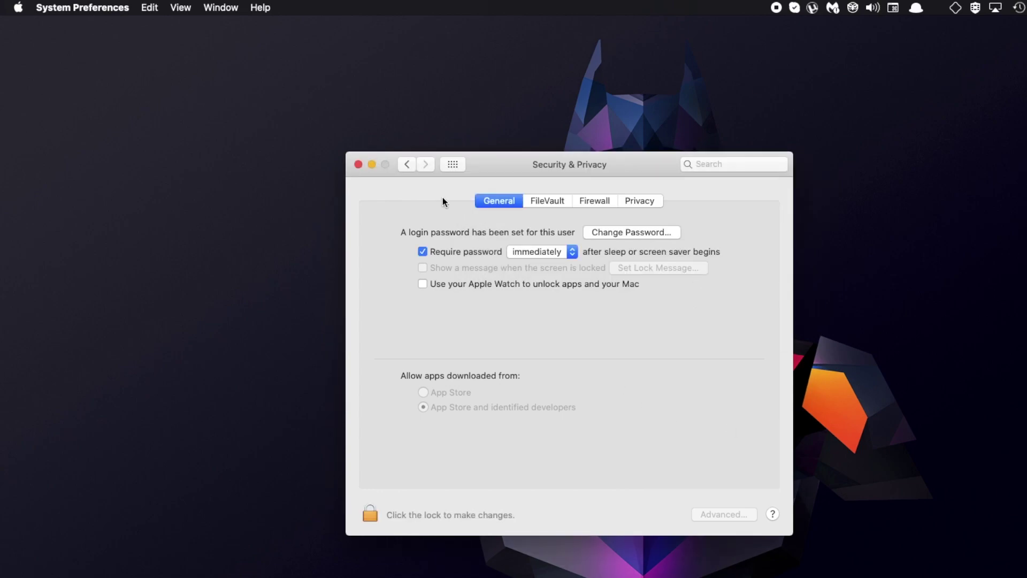
pyautogui.click(358, 164)
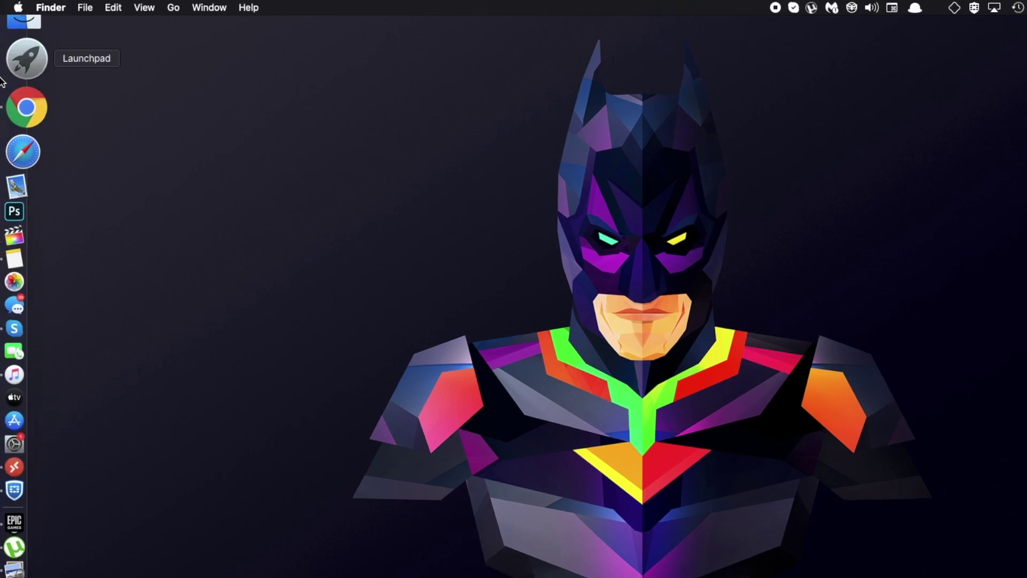
pyautogui.click(27, 55)
# - Launch checkra1n from Launchpad so it detects the iPhone SE on iOS 13.6.1
pyautogui.click(398, 84)
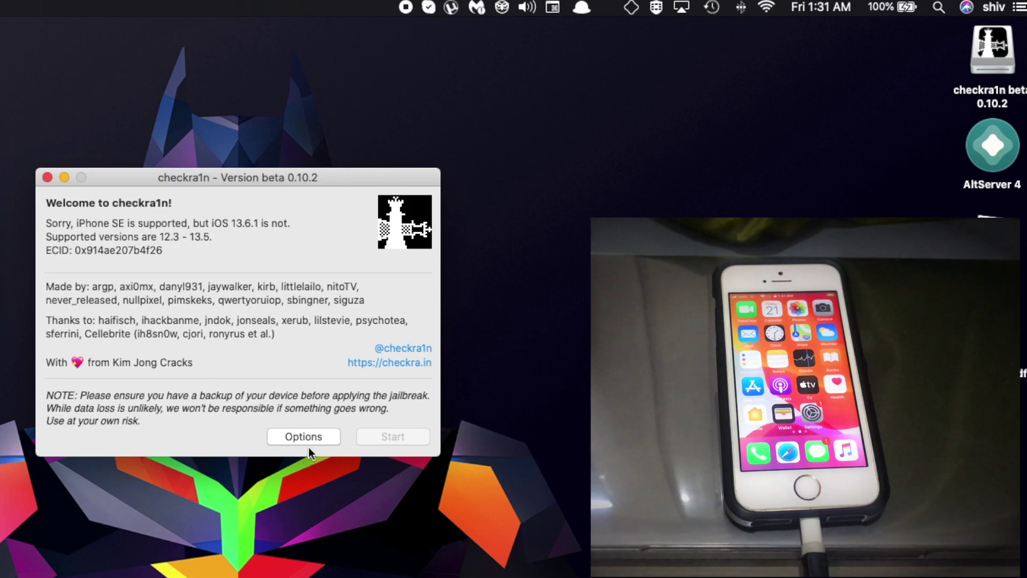
# - Enable 'Allow untested iOS/iPadOS/tvOS versions' in Options, then start the jailbreak
pyautogui.click(304, 437)
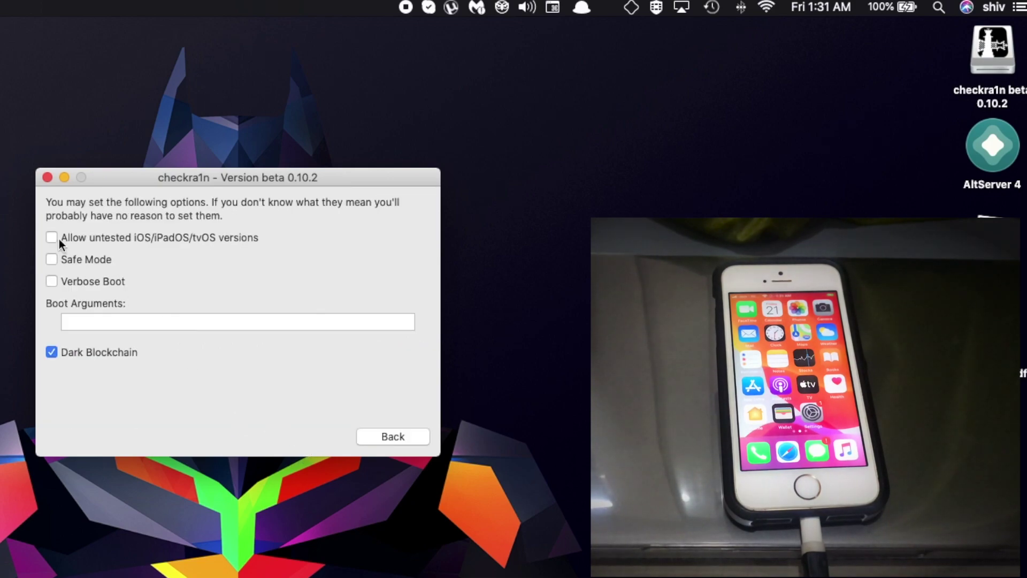
pyautogui.click(380, 435)
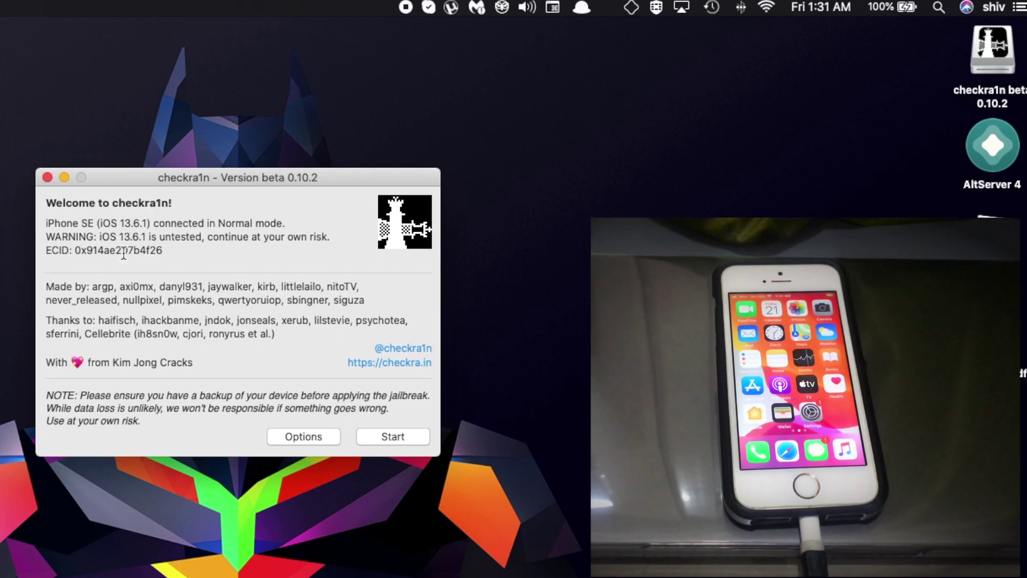
pyautogui.click(403, 438)
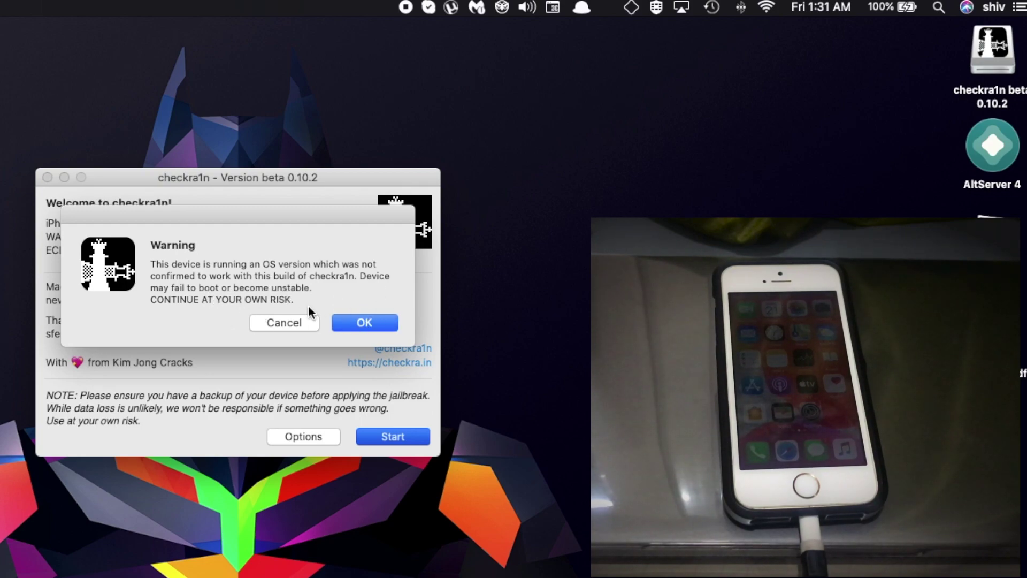
# - Accept the untested-OS warning, put the iPhone SE into recovery mode, and begin the DFU countdown
pyautogui.click(368, 322)
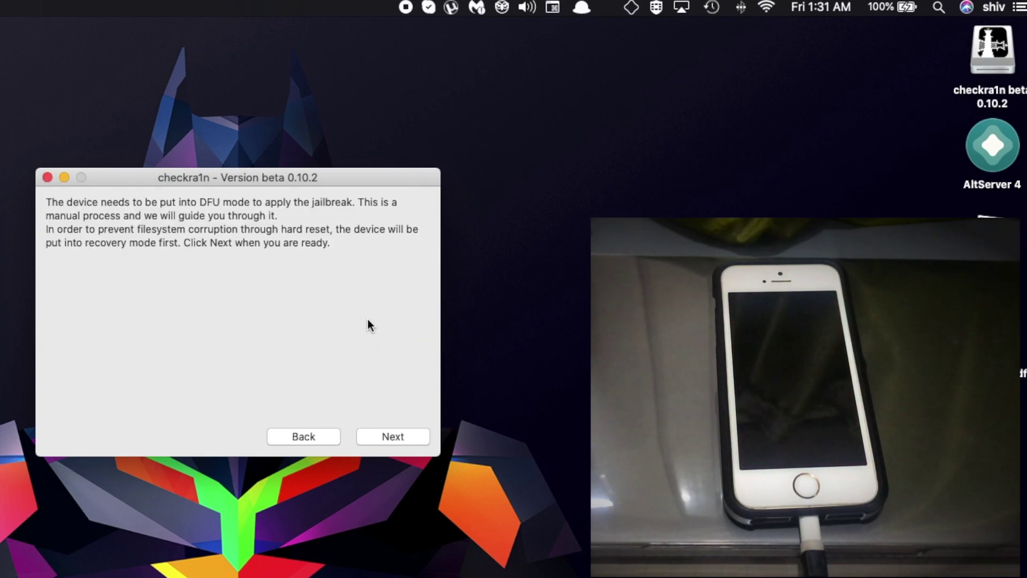
pyautogui.click(402, 437)
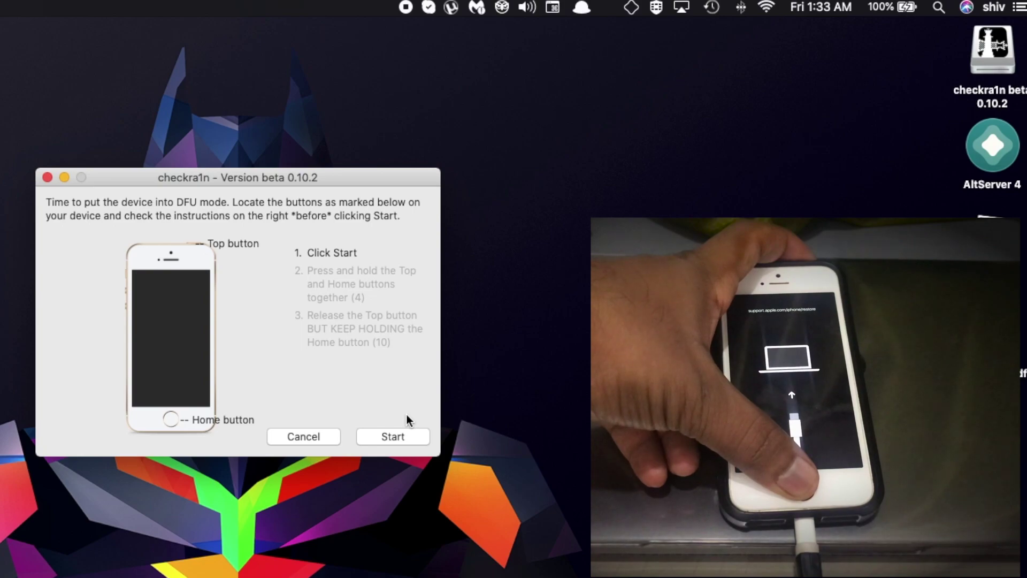
pyautogui.click(381, 435)
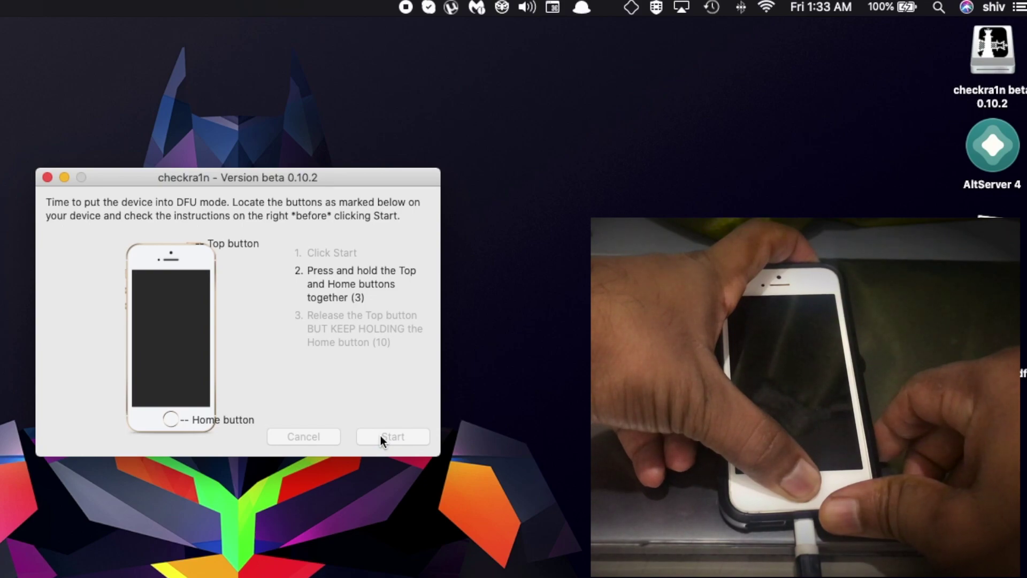
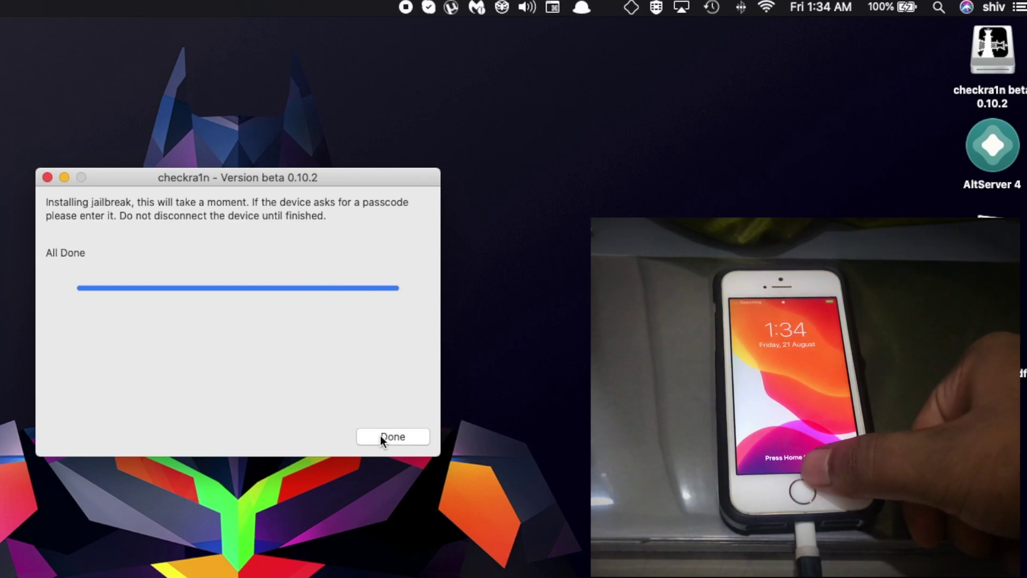
# - Dismiss the checkra1n 'All Done' jailbreak report with Done
pyautogui.click(381, 436)
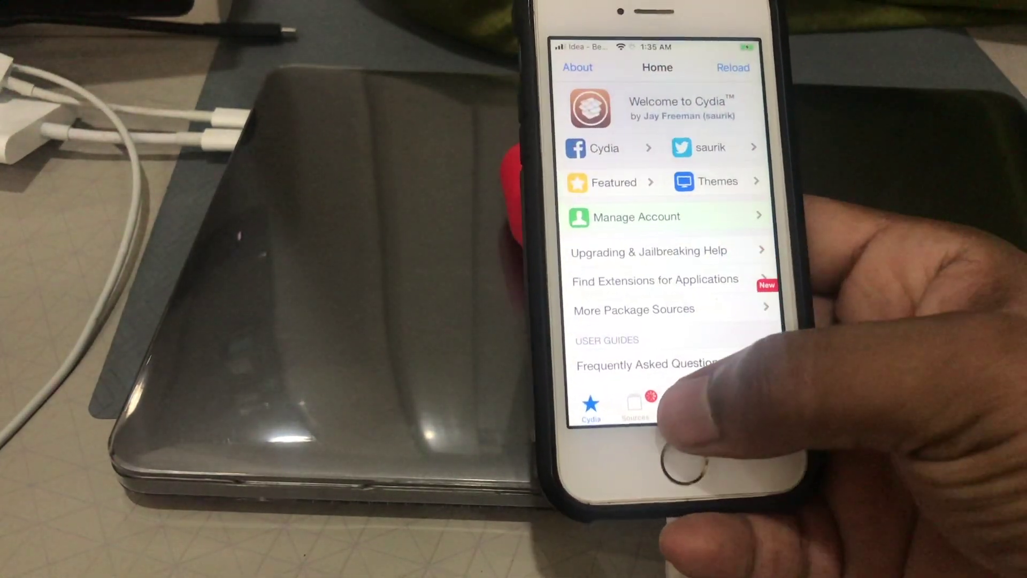
# - From Cydia's Changes tab, choose Upgrade Essential and confirm upgrading APT and Cydia Installer
pyautogui.click(677, 408)
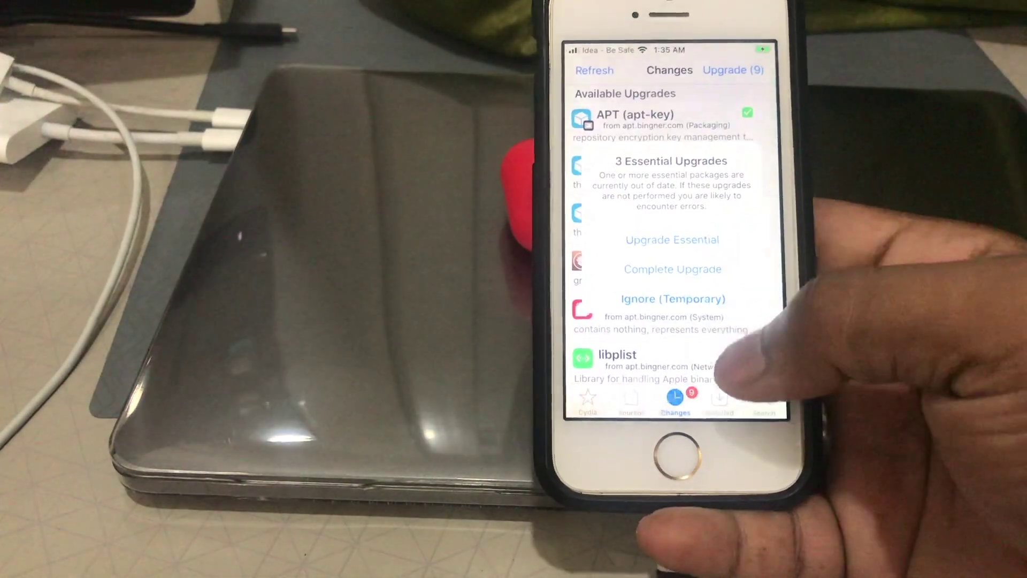
pyautogui.click(672, 240)
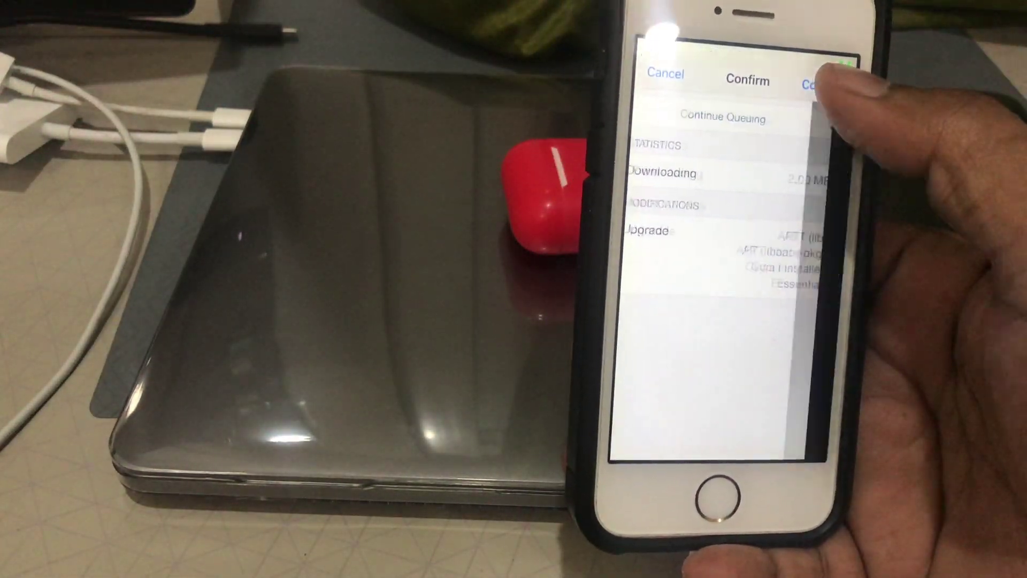
pyautogui.click(821, 83)
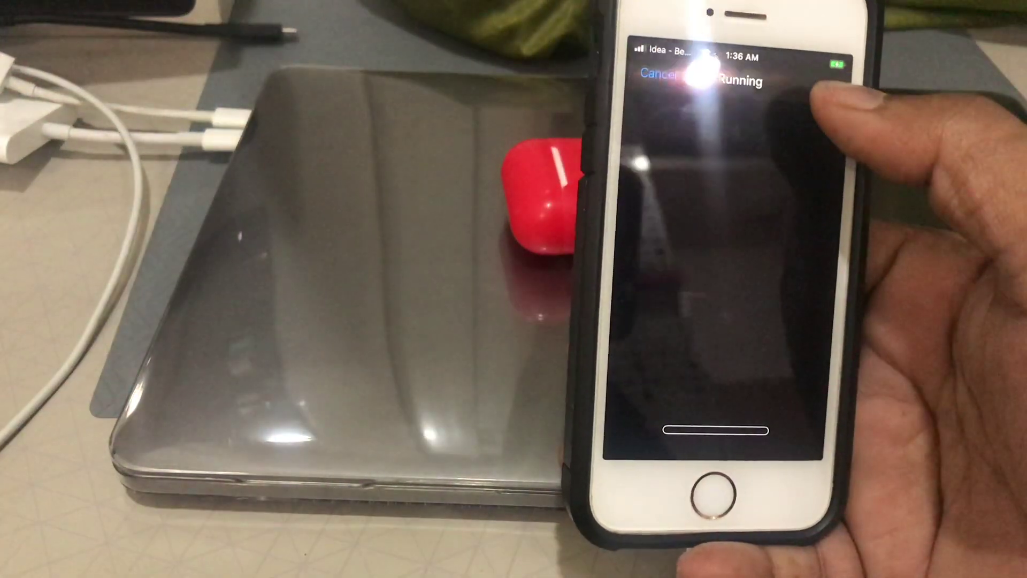